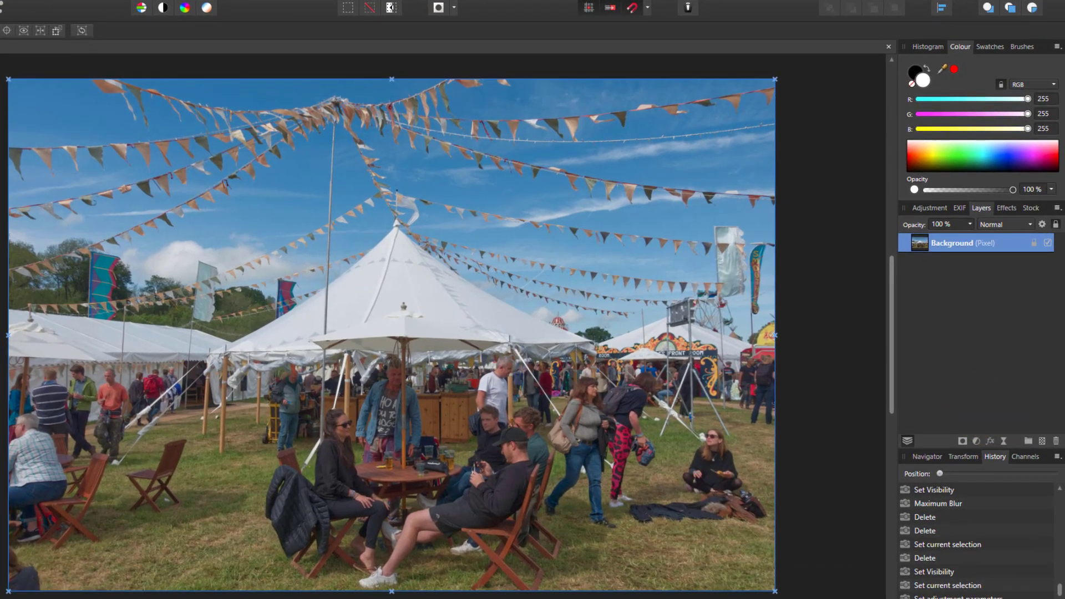
Duplicate the Background photo layer, keeping its original name
double_click(942, 245)
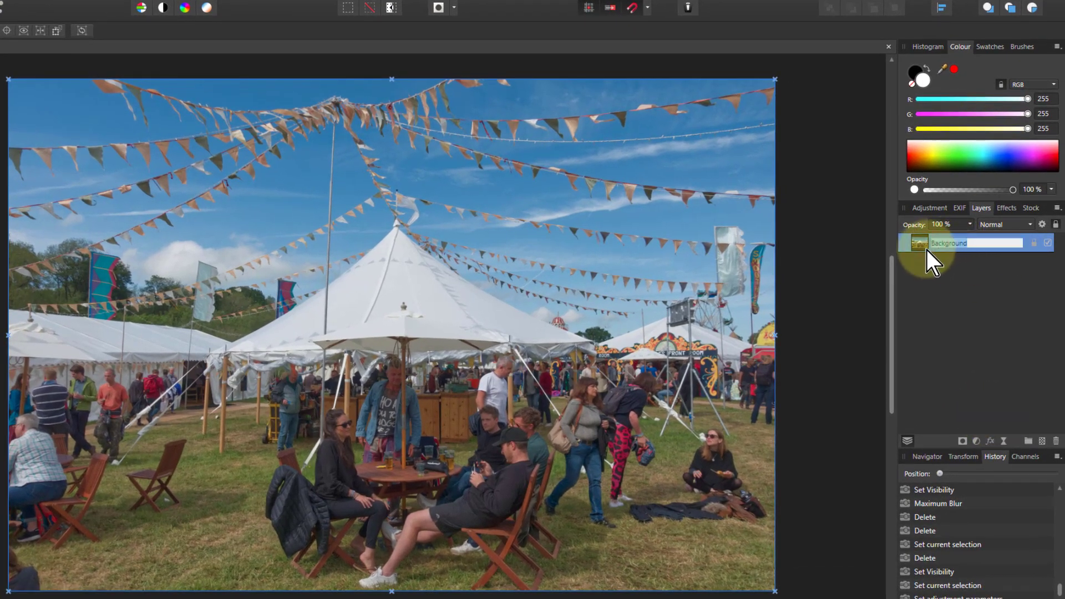
key(Escape)
key(ctrl+j)
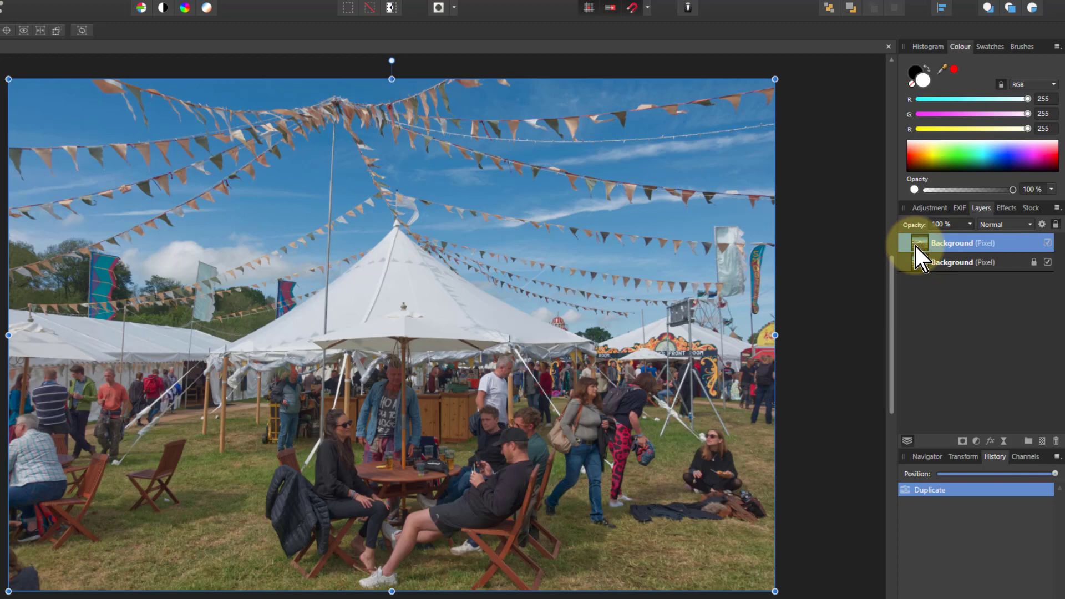
Add a new pixel layer on top and flood fill it solid white
click(1042, 442)
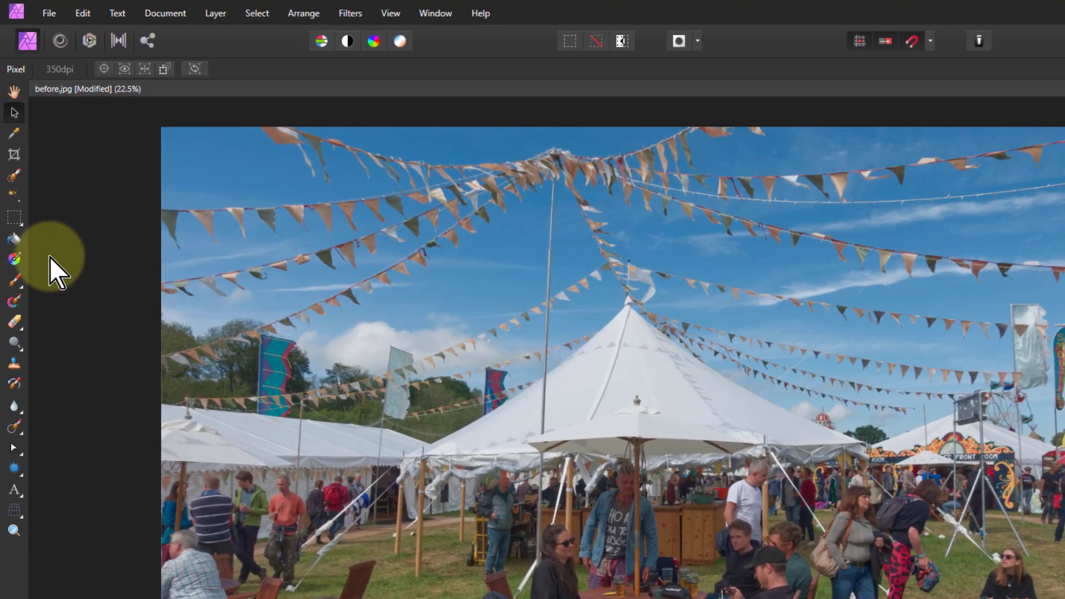
click(14, 239)
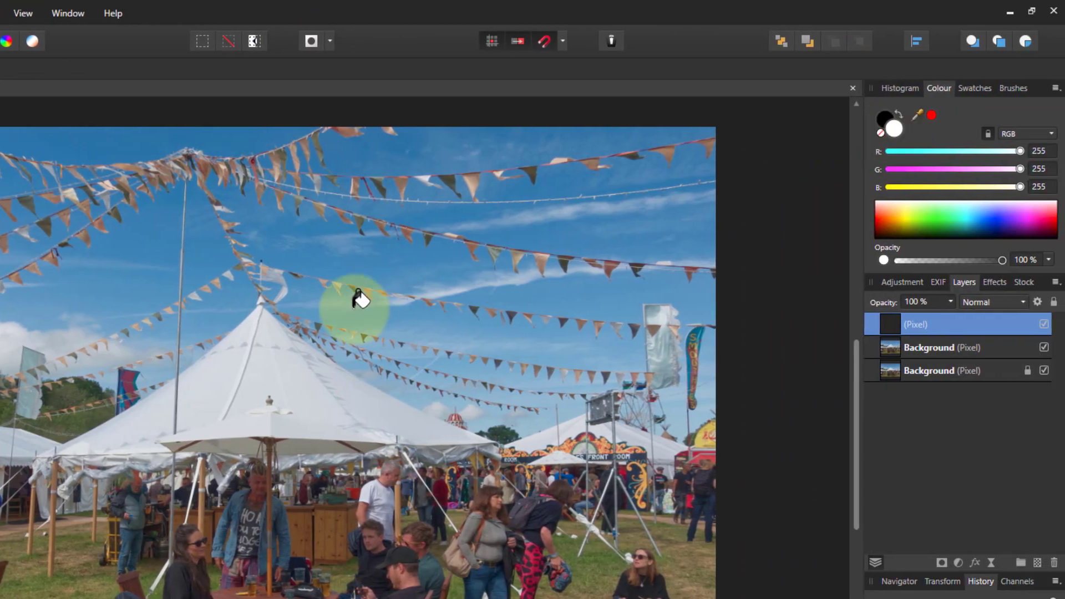
click(679, 306)
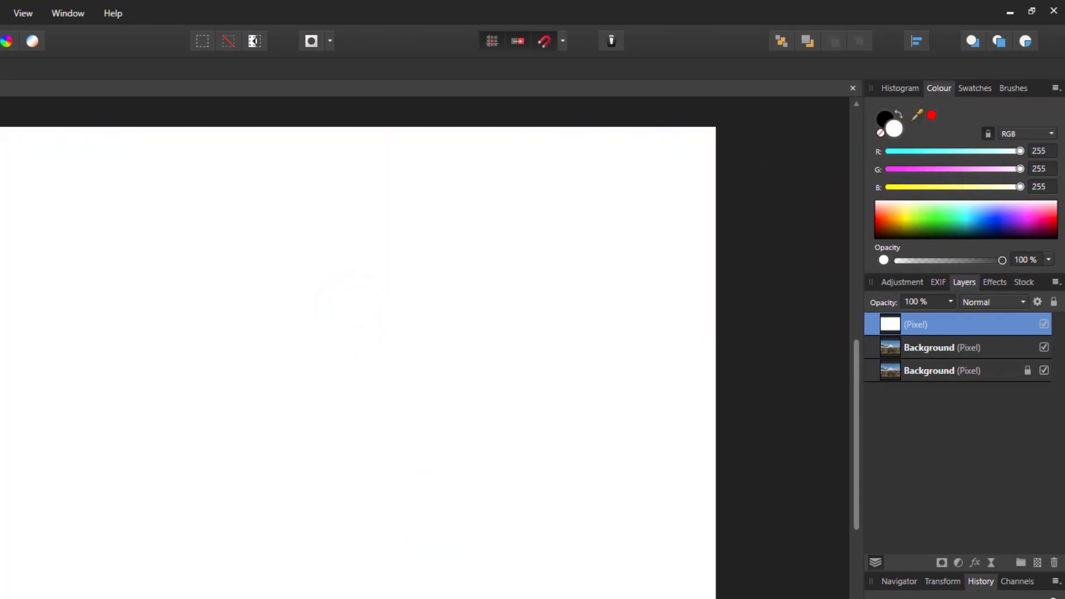
key(v)
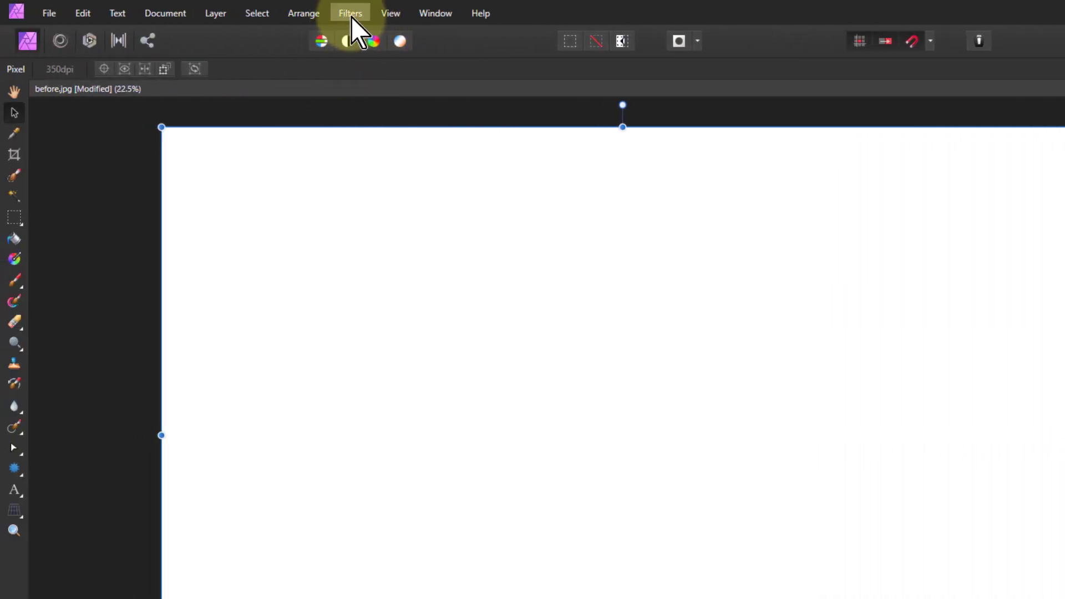
Go to the Filters > Noise submenu to add noise to the white layer
click(349, 14)
mouse_move(331, 87)
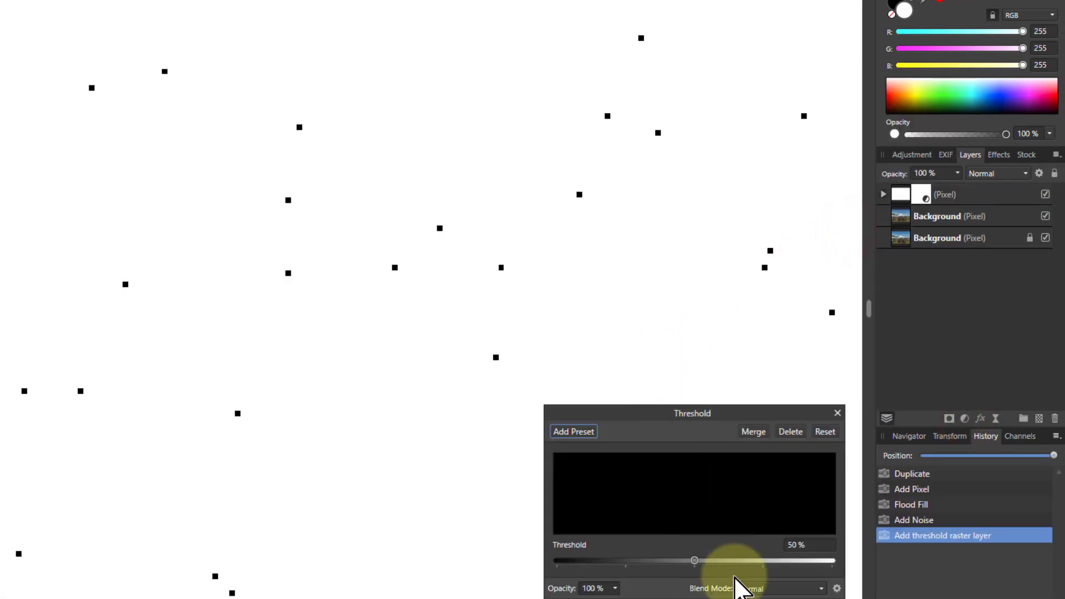
Set the Threshold level just below 50% to leave scattered black specks
drag(694, 560, 736, 571)
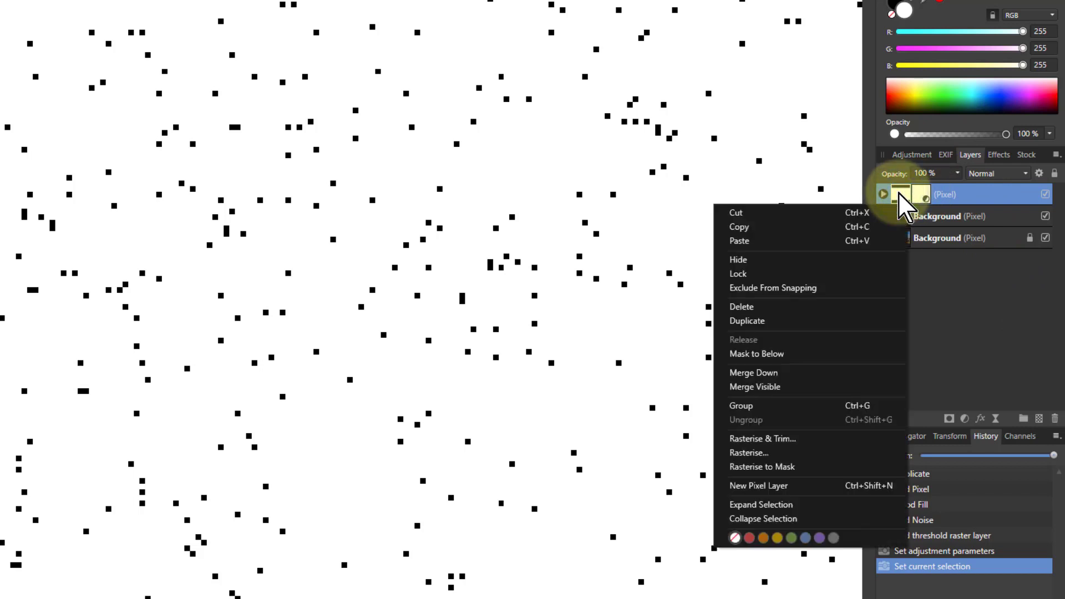
Rasterise the speck layer into a mask
click(767, 465)
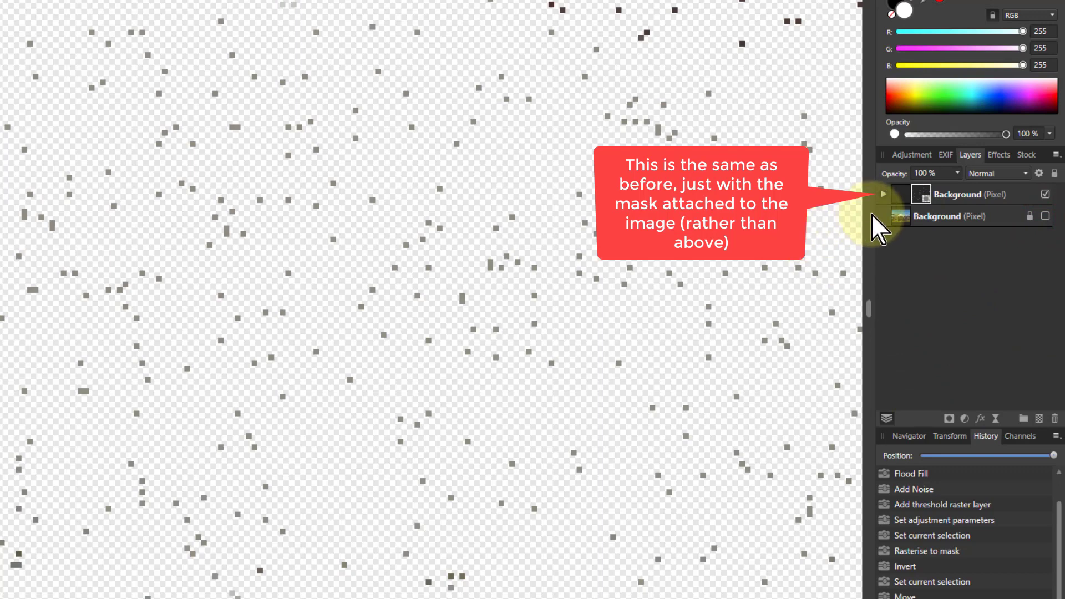
Add a live Maximum Blur to the masked photo layer, set to Circular with 2.9 px radius
click(900, 195)
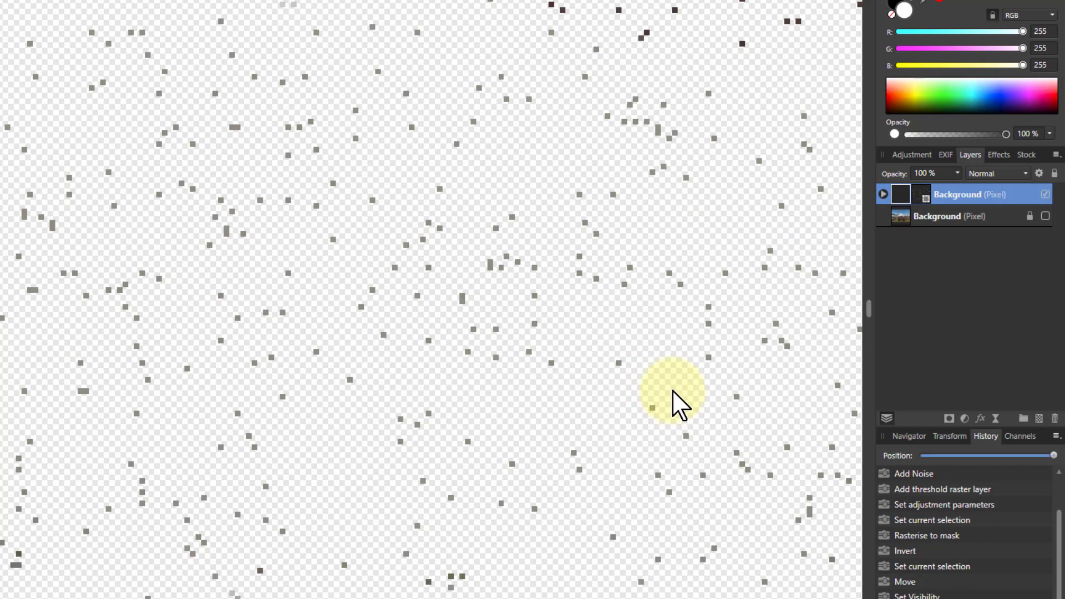
click(996, 419)
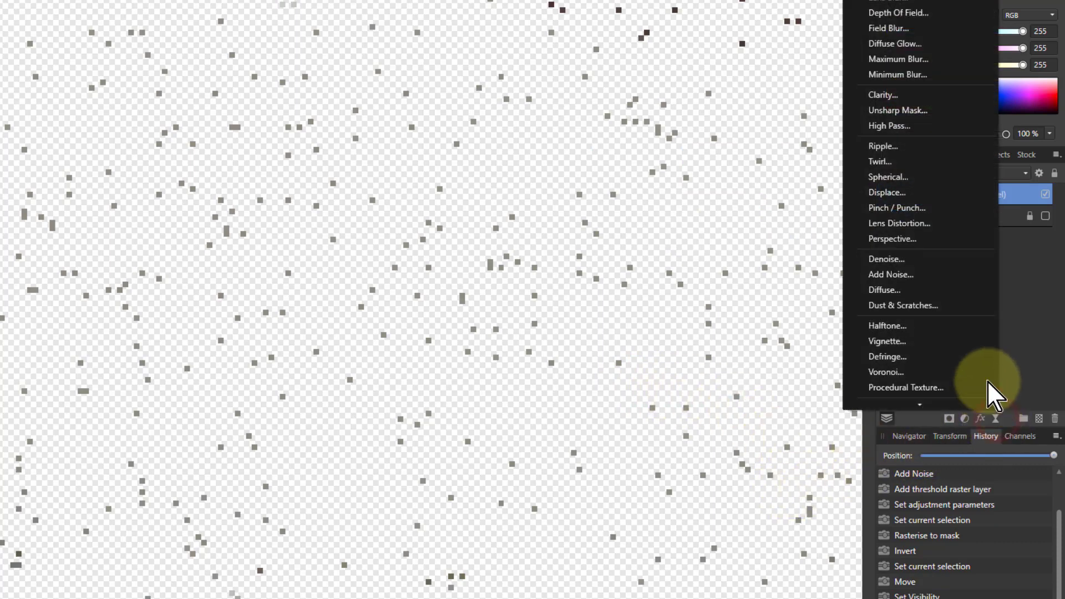
click(890, 60)
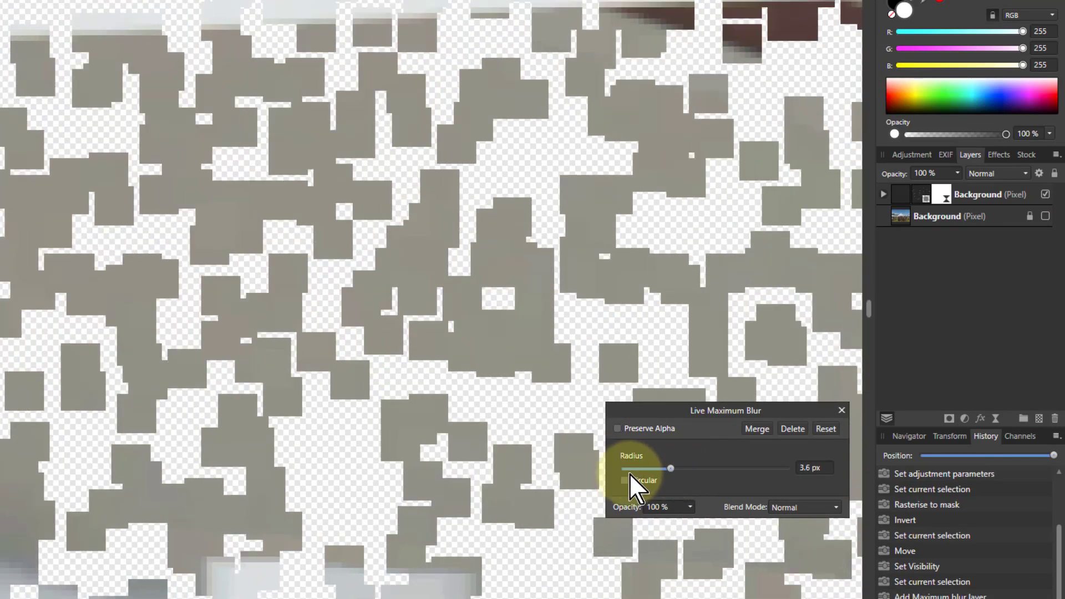
click(624, 480)
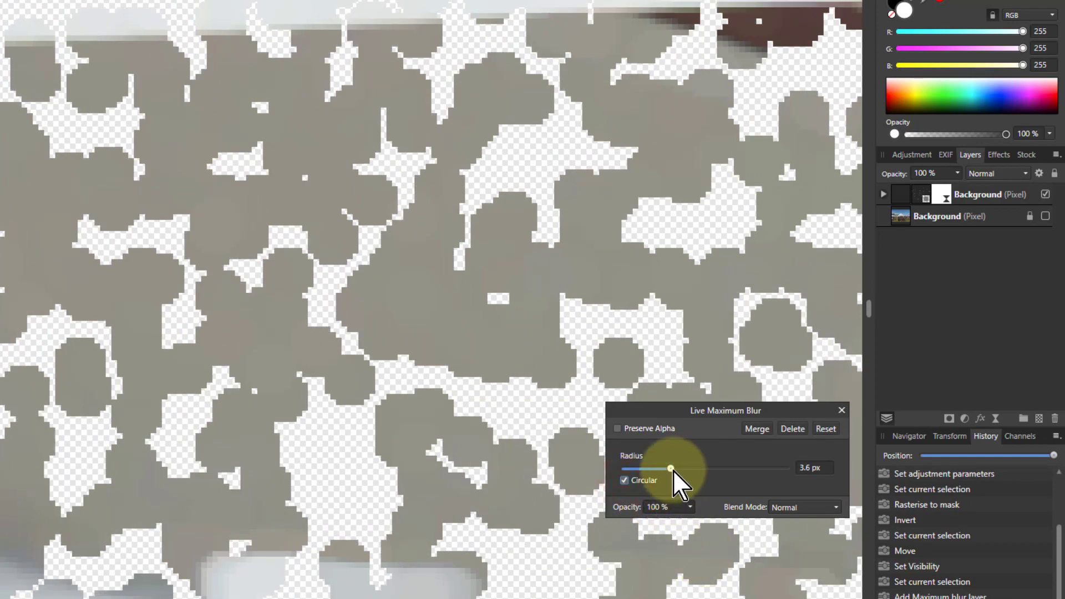
mouse_move(670, 468)
mouse_down()
mouse_move(680, 467)
mouse_move(668, 466)
mouse_up()
scroll(423, 269, down, 5)
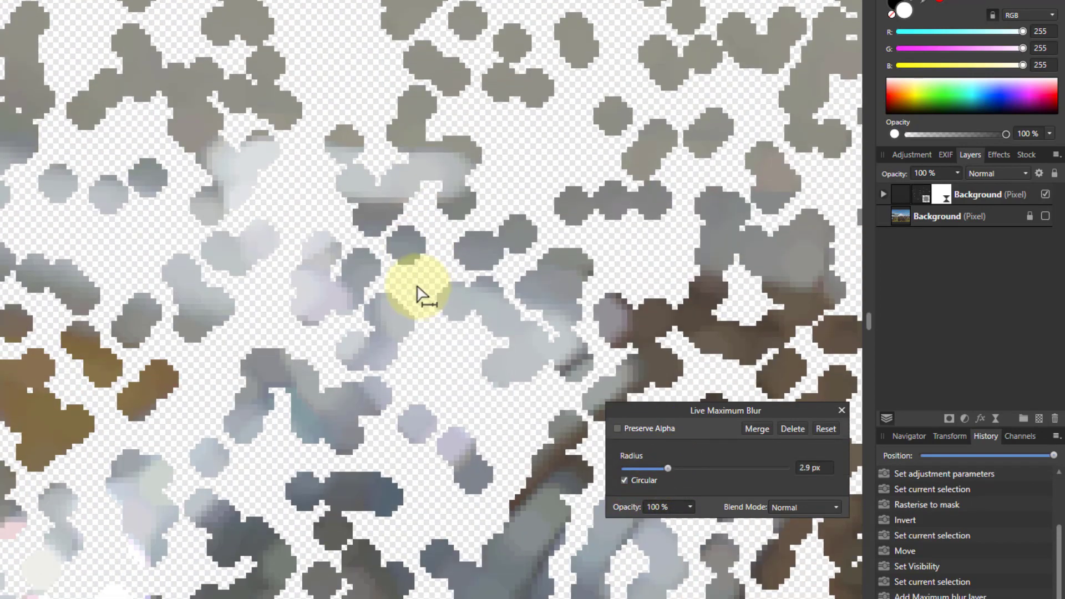
scroll(419, 294, down, 5)
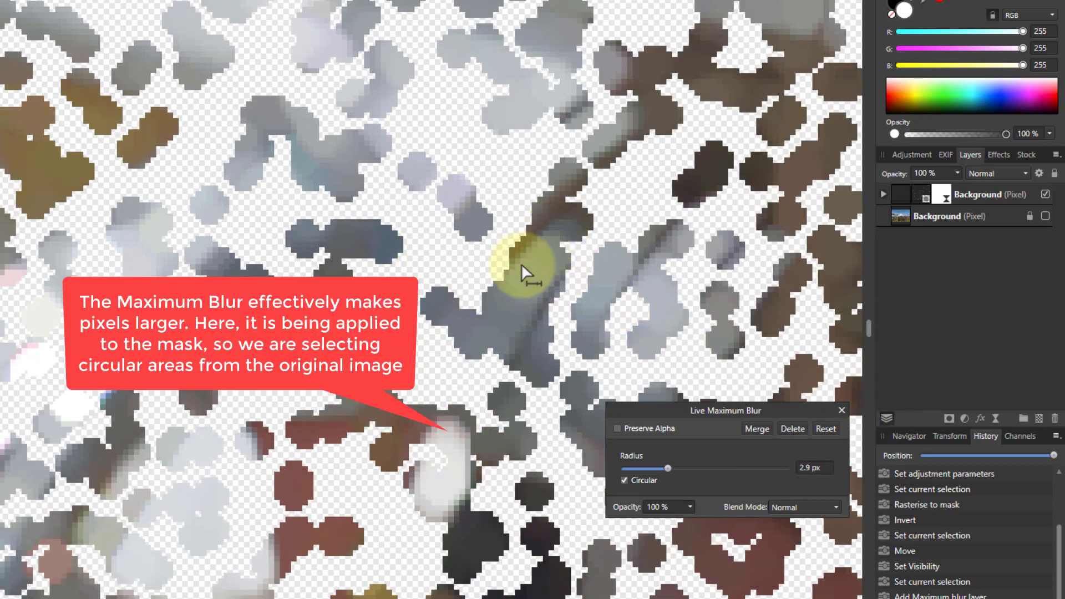
scroll(502, 441, down, 4)
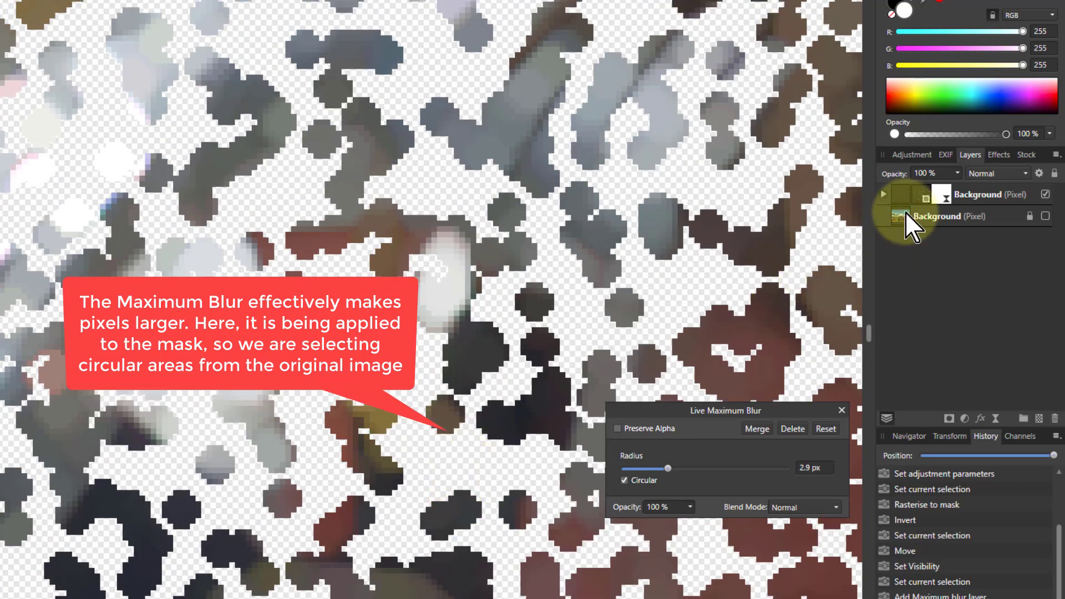
Move the Maximum Blur above the masked layer and raise its radius to 4 px
click(882, 195)
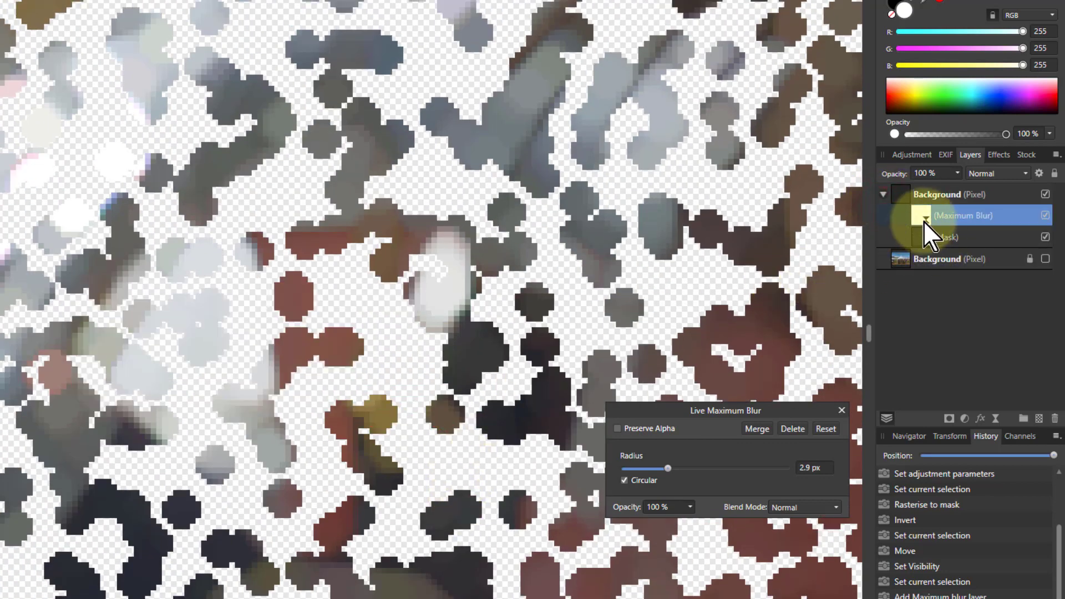
drag(919, 216, 907, 185)
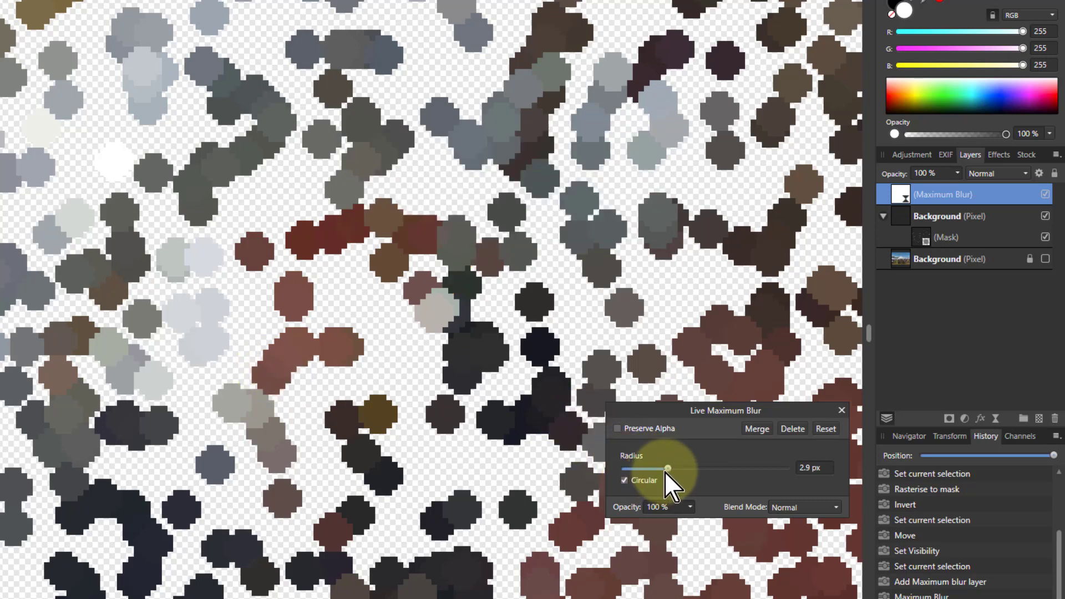
drag(666, 470, 671, 470)
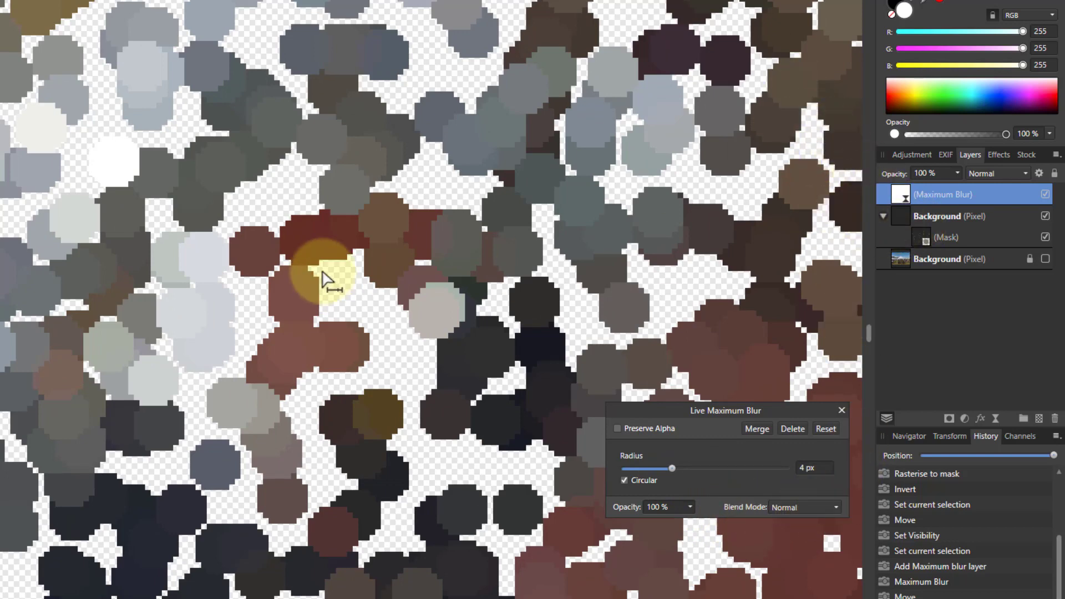
scroll(321, 275, down, 3)
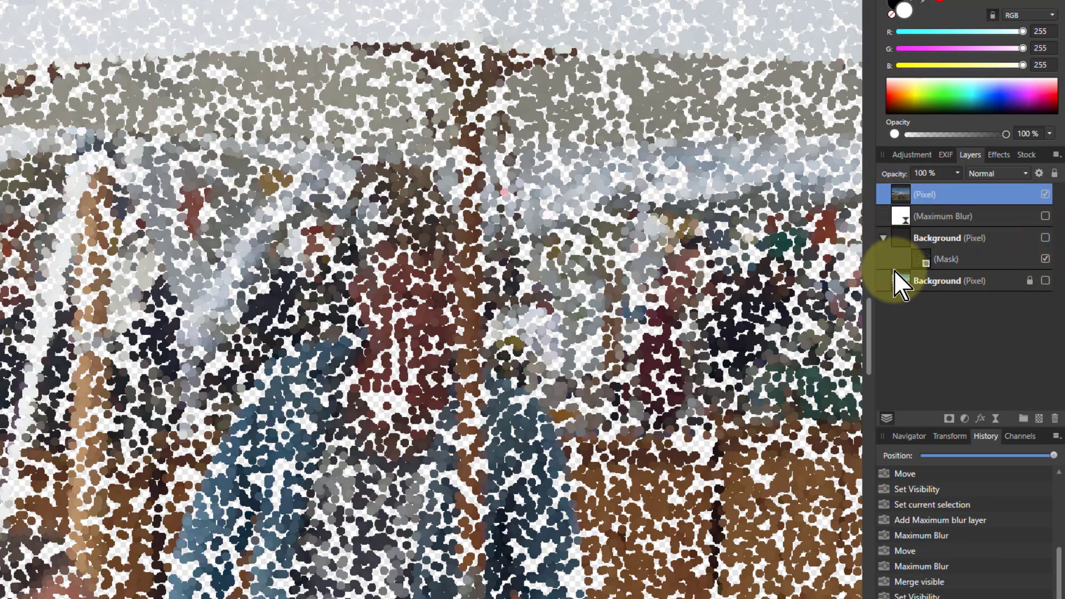
Fit the photo to the view and show the original Background layer beneath the dots
key(ctrl+0)
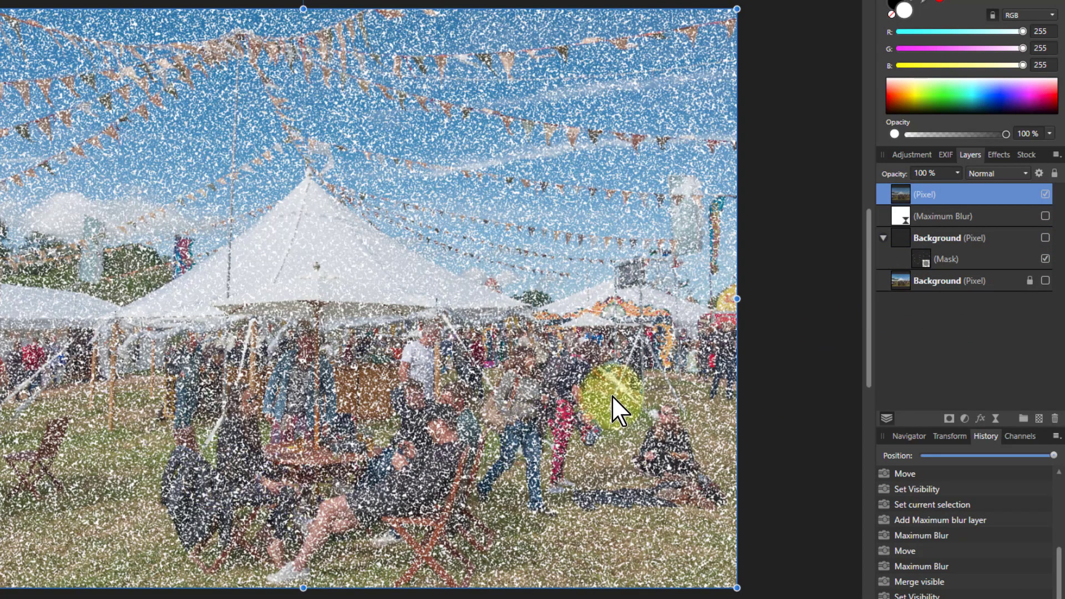
click(1045, 281)
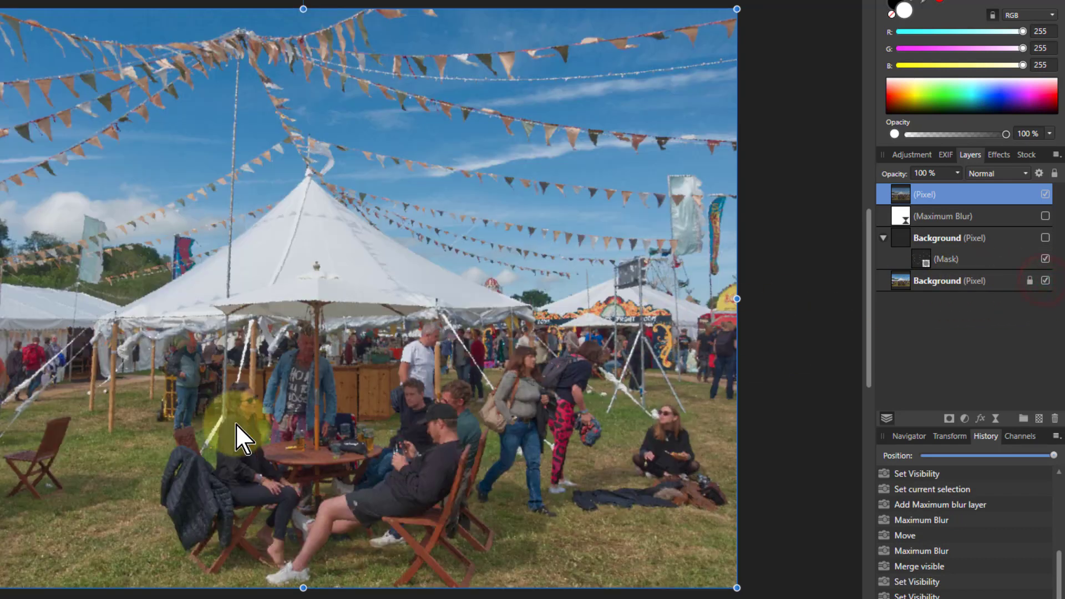
scroll(394, 350, up, 6)
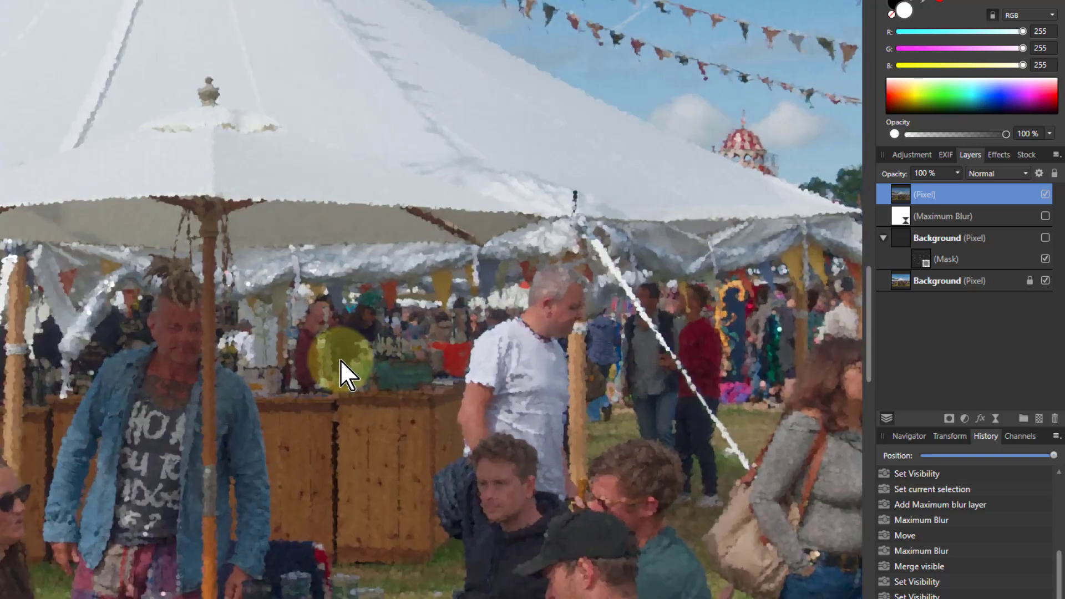
scroll(339, 362, up, 2)
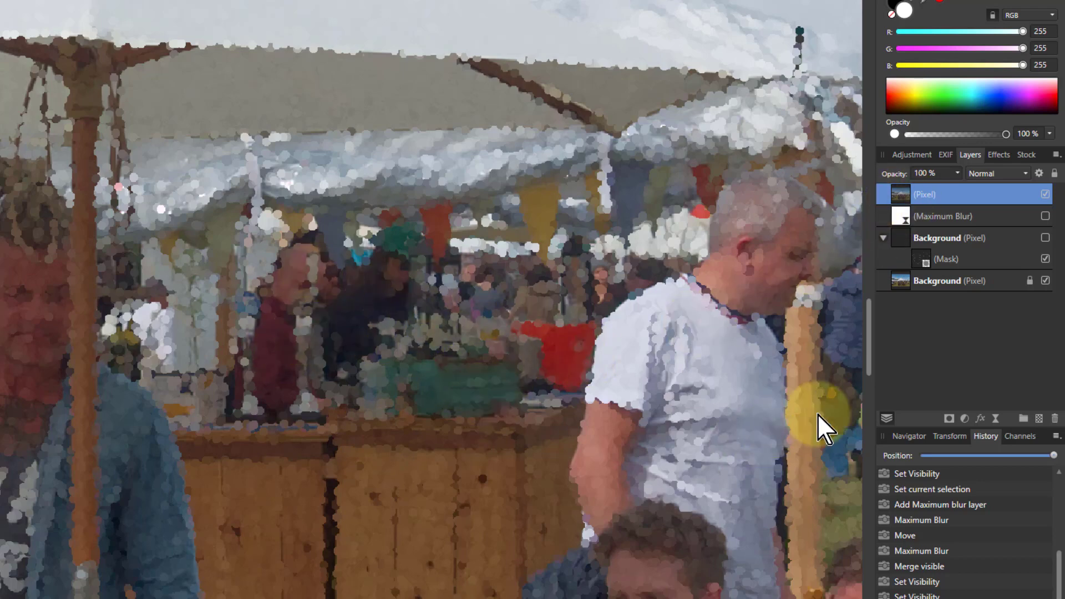
Add a live Gaussian Blur to the merged dot layer
click(996, 419)
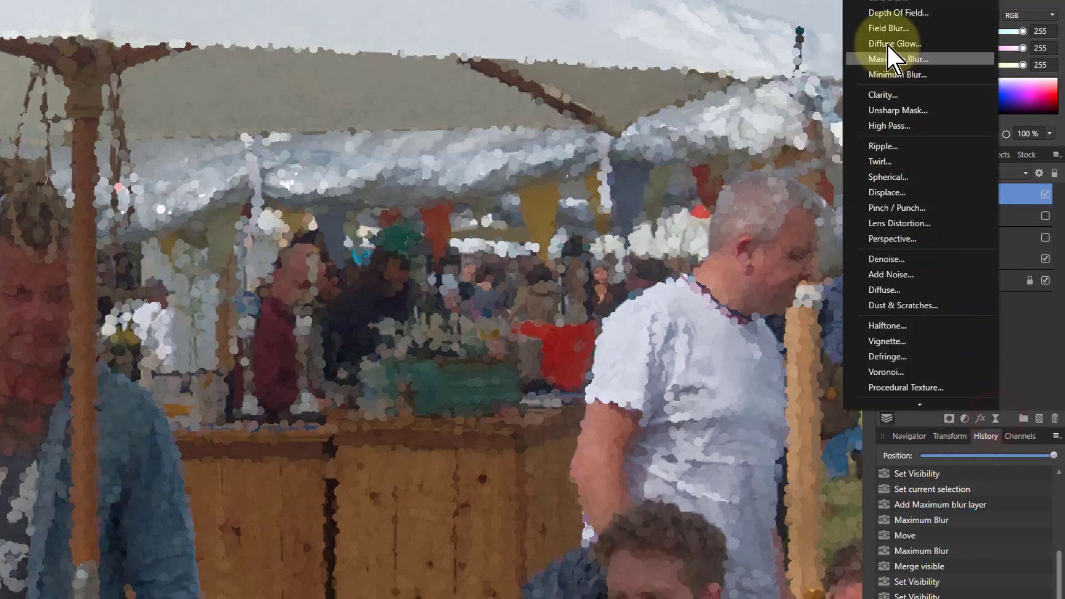
click(896, 1)
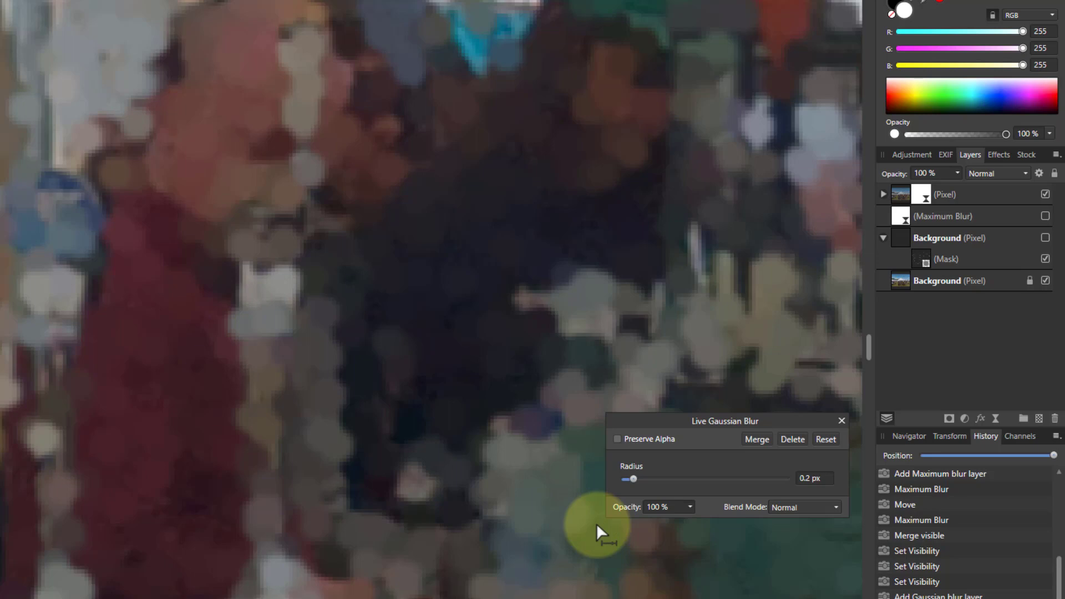
key(ctrl+0)
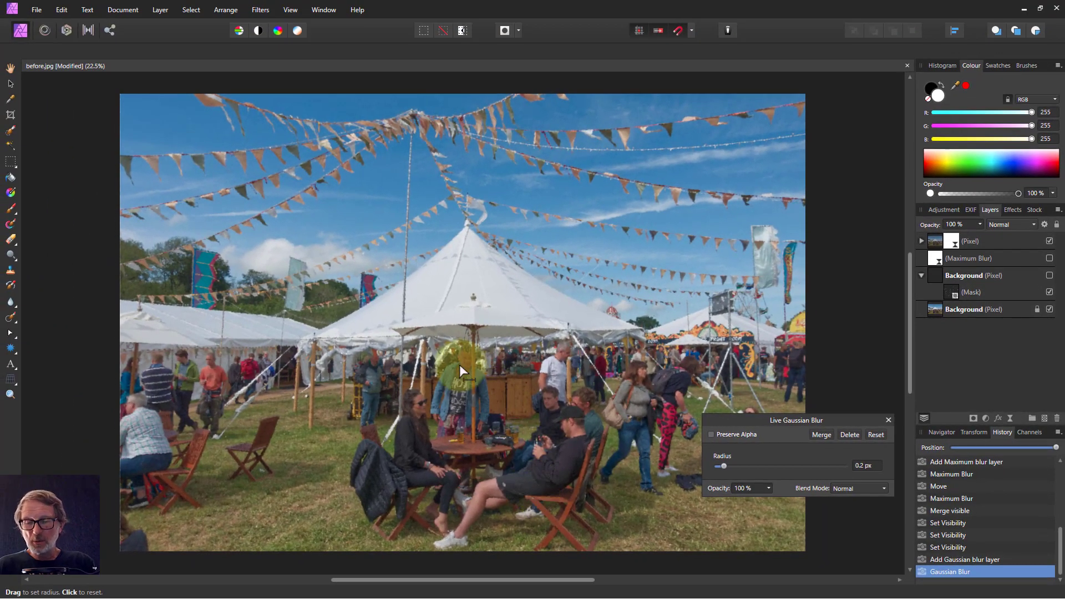
scroll(460, 361, up, 10)
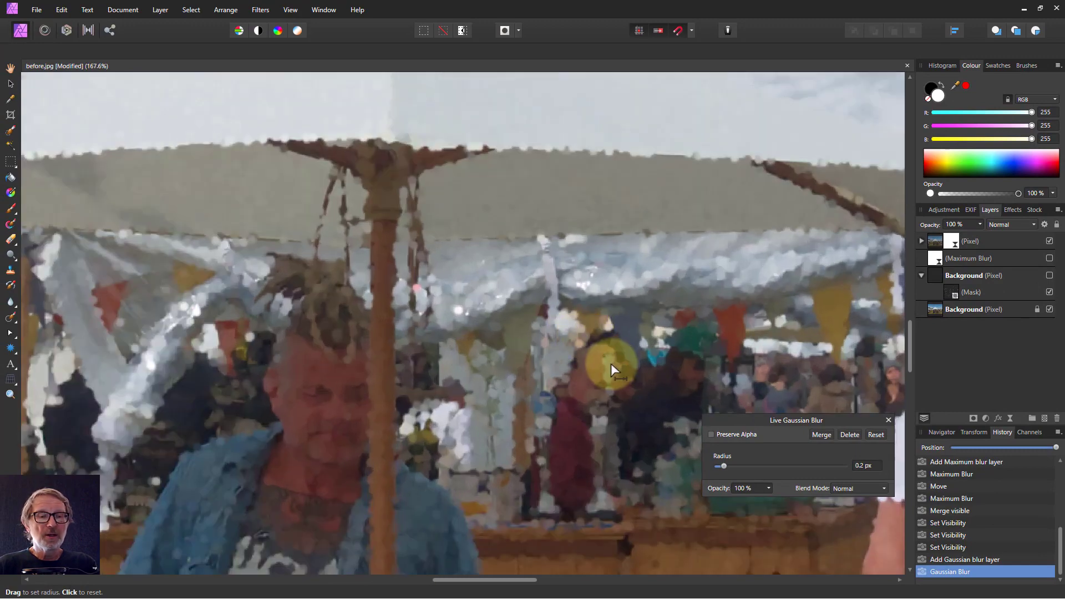